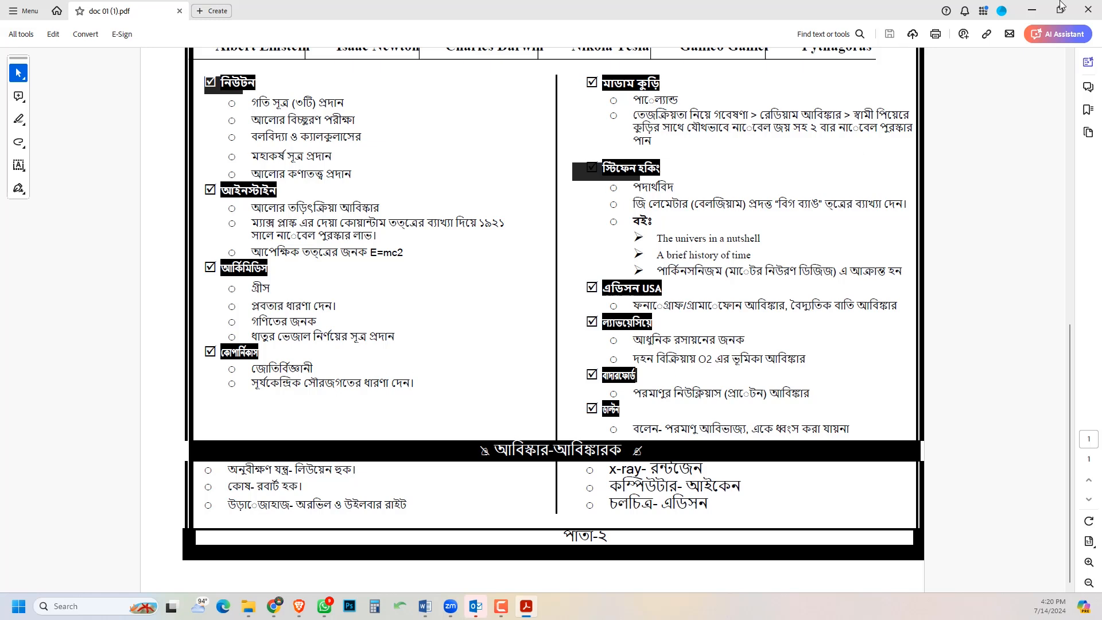
- Close the PDF and open the Todays folder on BCS Drive (E:) in File Explorer
left_click(1087, 7)
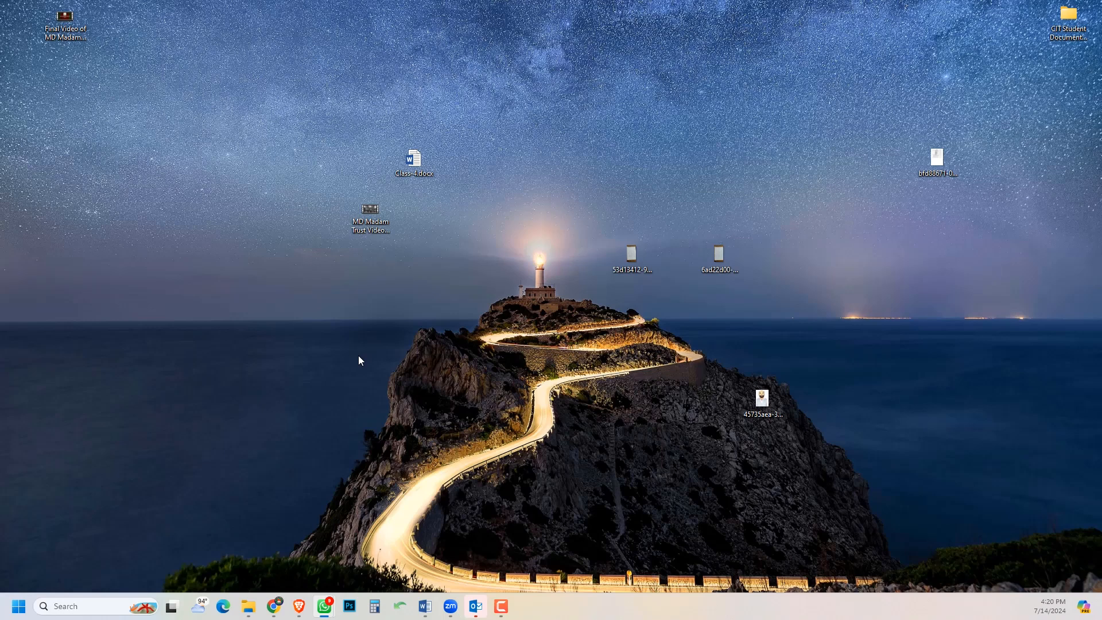
mouse_move(248, 606)
left_click_drag(0, 95, 488, 1)
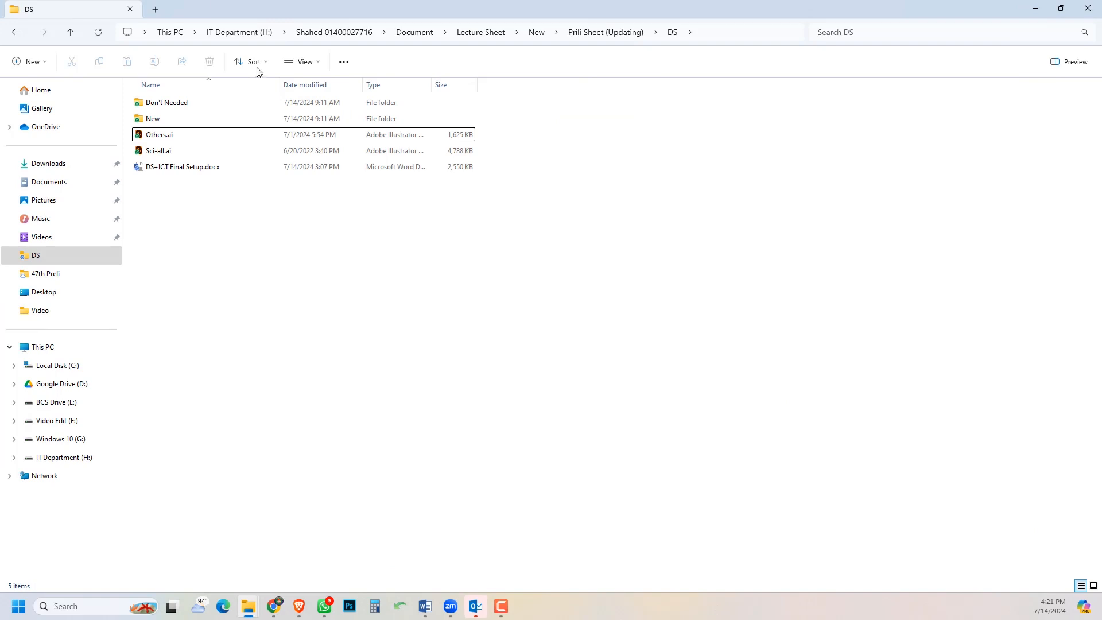
left_click(155, 9)
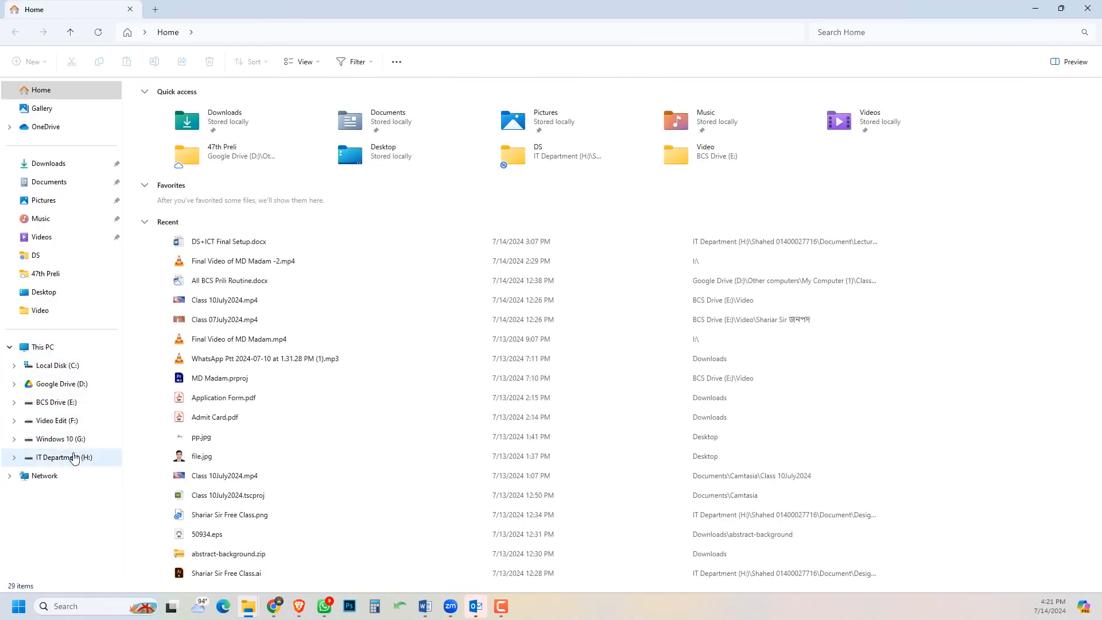
left_click(56, 403)
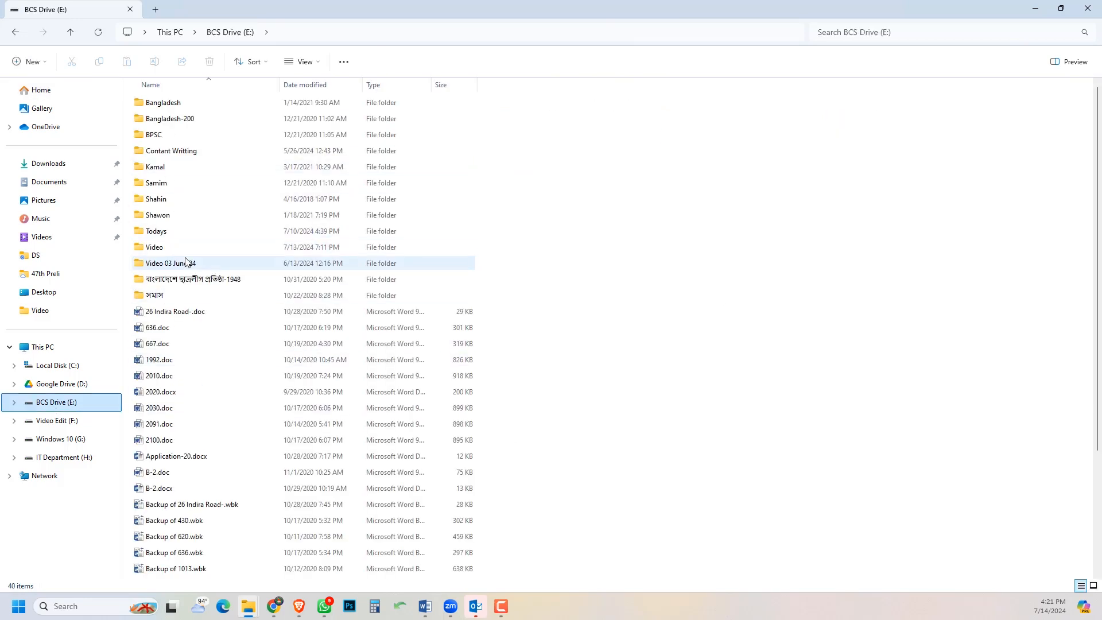
double_click(175, 235)
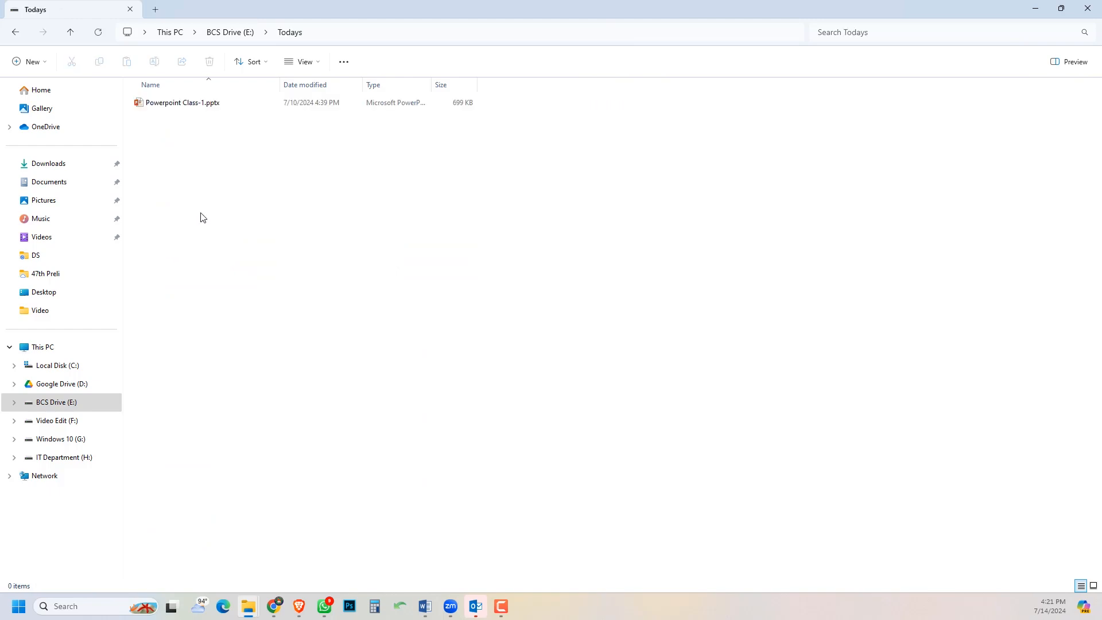
left_click(295, 31)
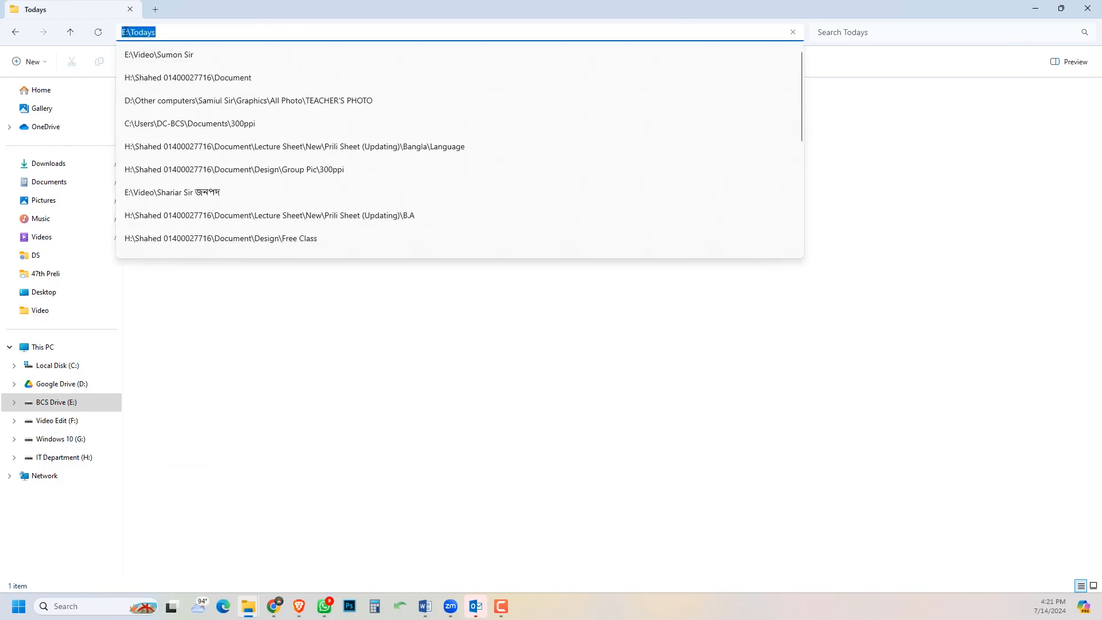
left_click(160, 33)
left_click(275, 327)
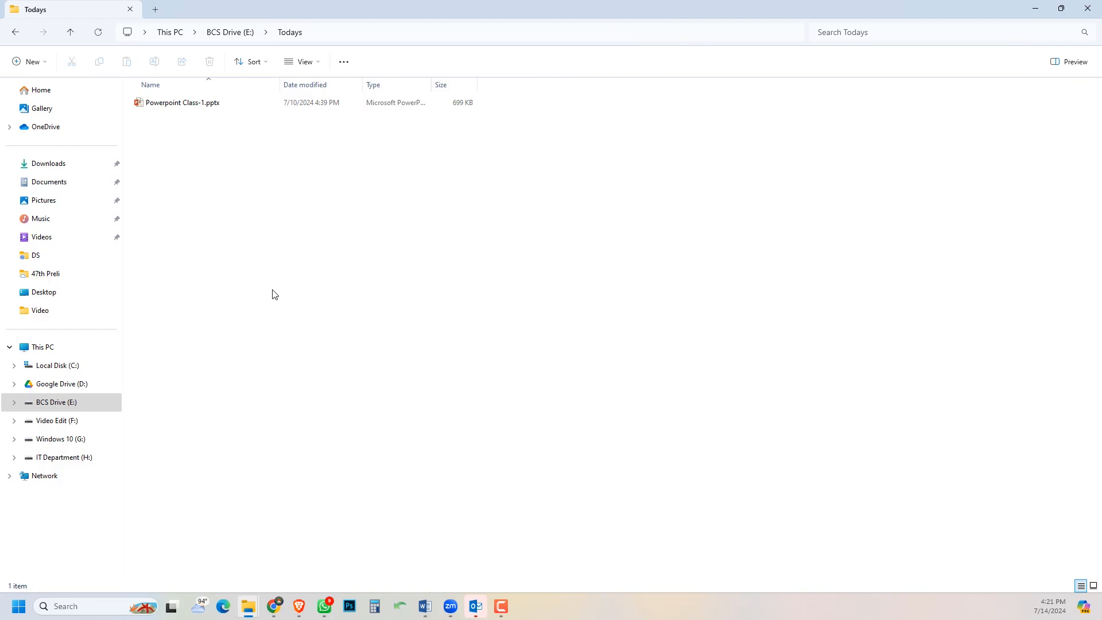
left_click(158, 106)
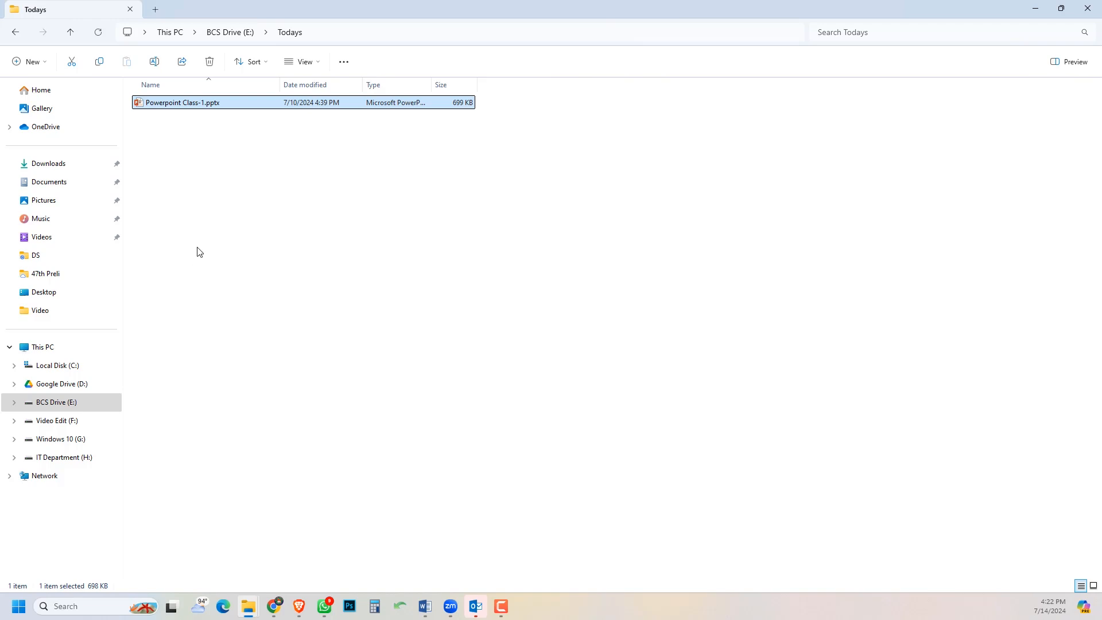
left_click(336, 32)
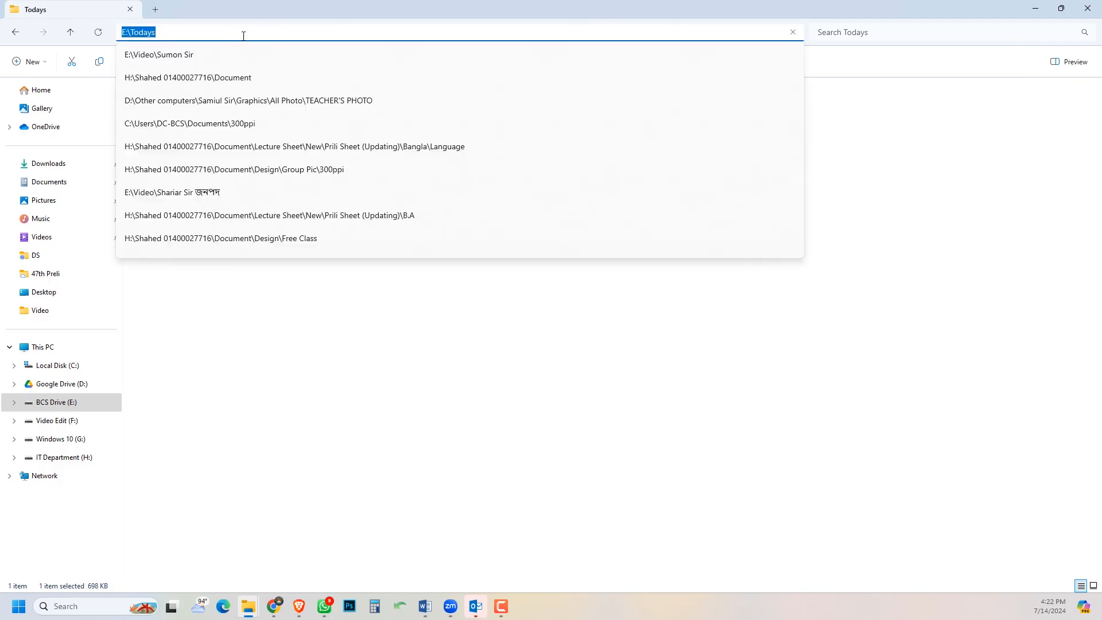
left_click(221, 352)
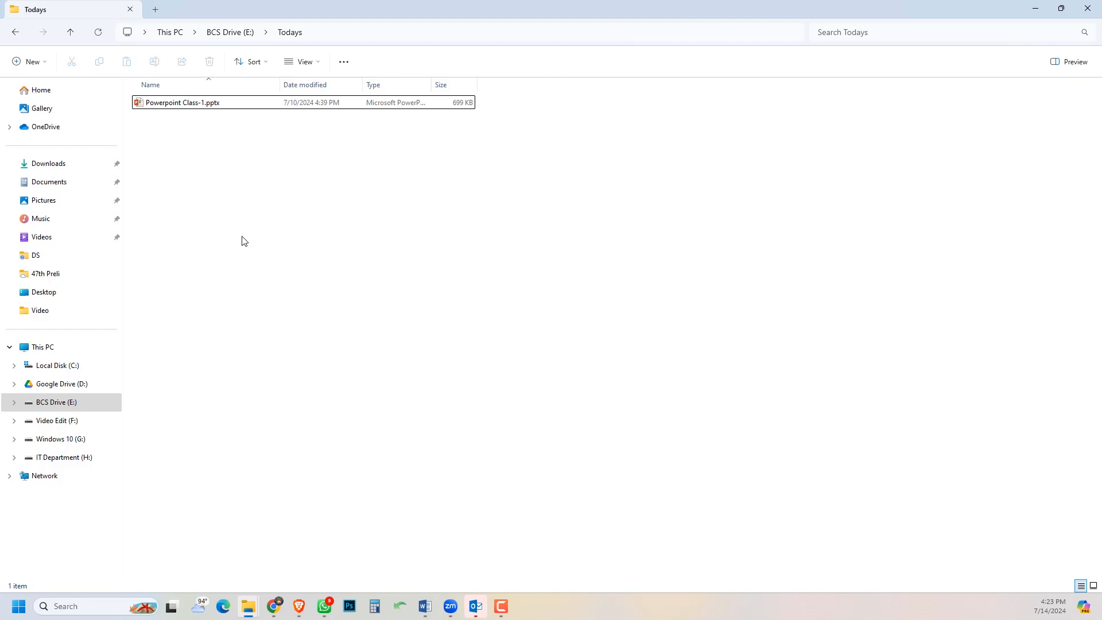
right_click(188, 212)
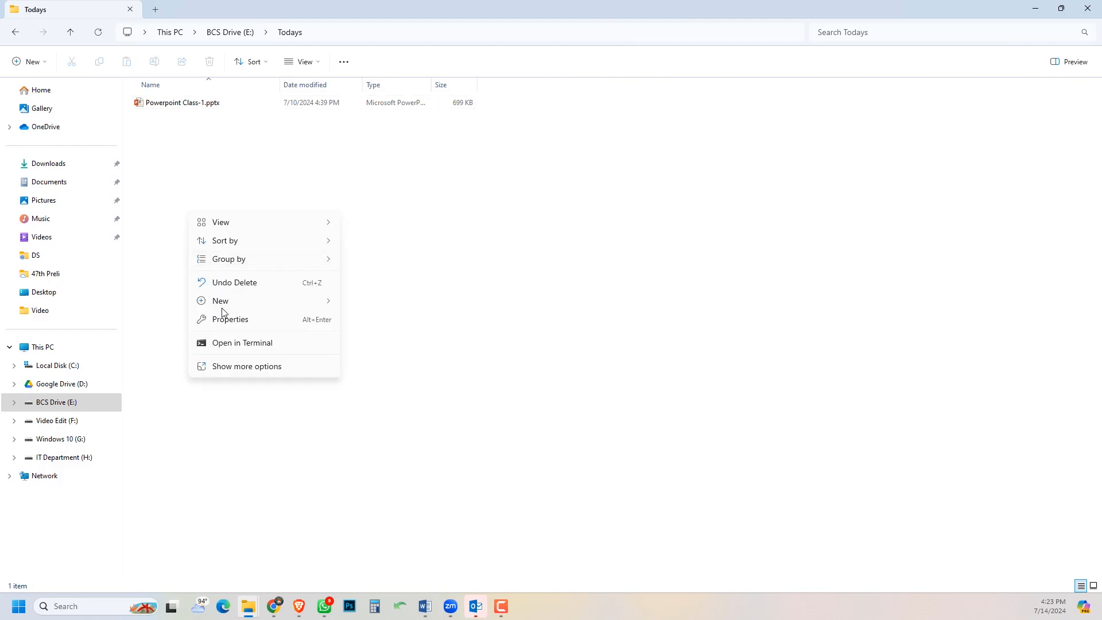
left_click(245, 371)
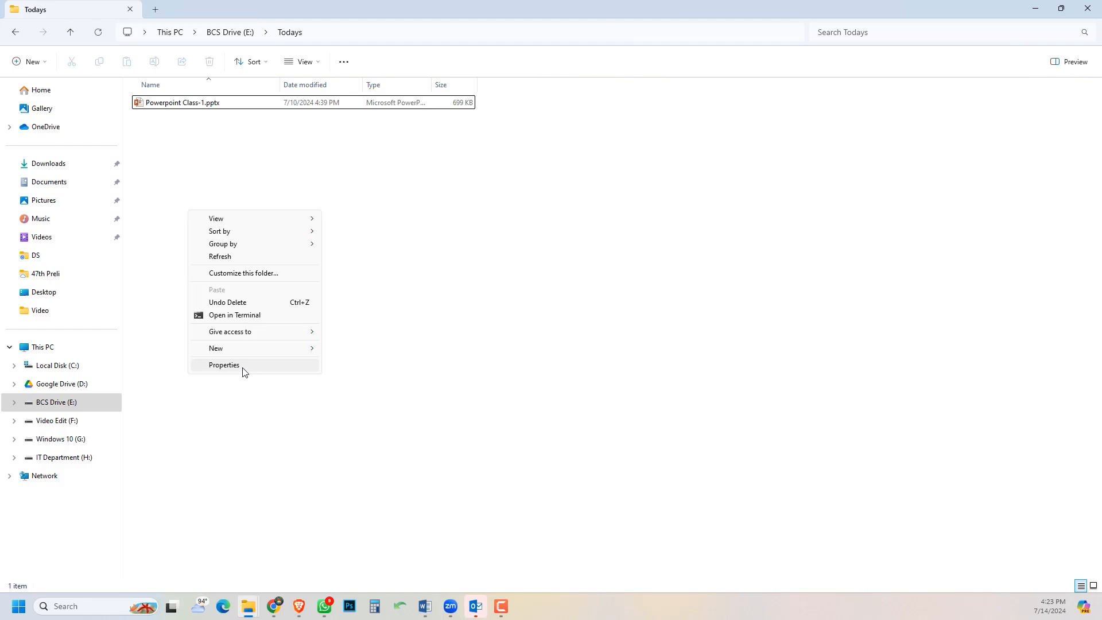
mouse_move(255, 350)
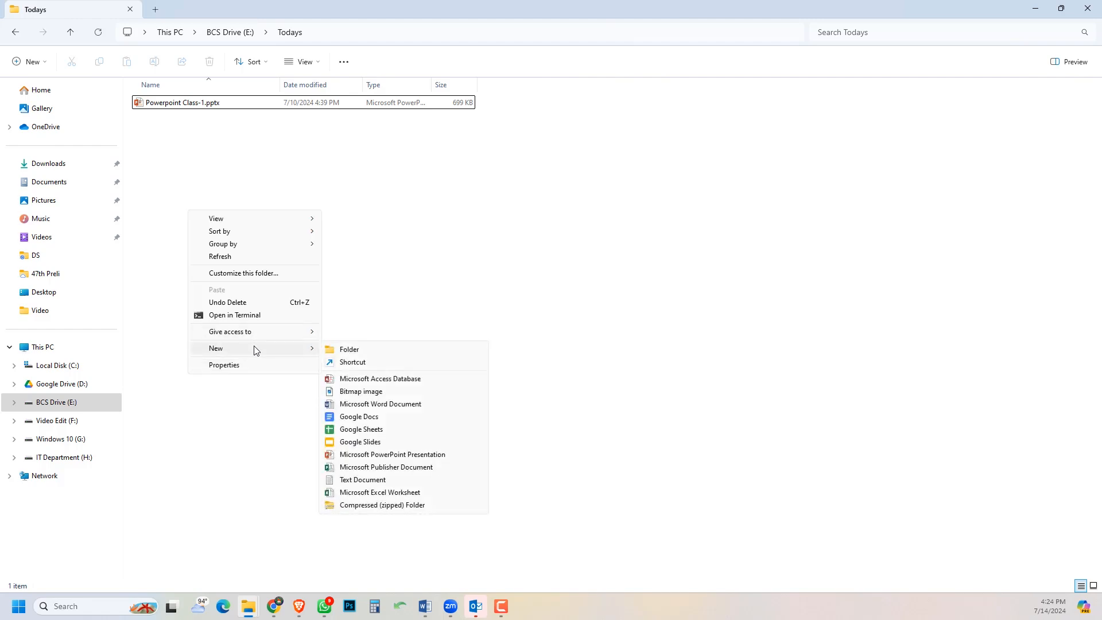
left_click(351, 380)
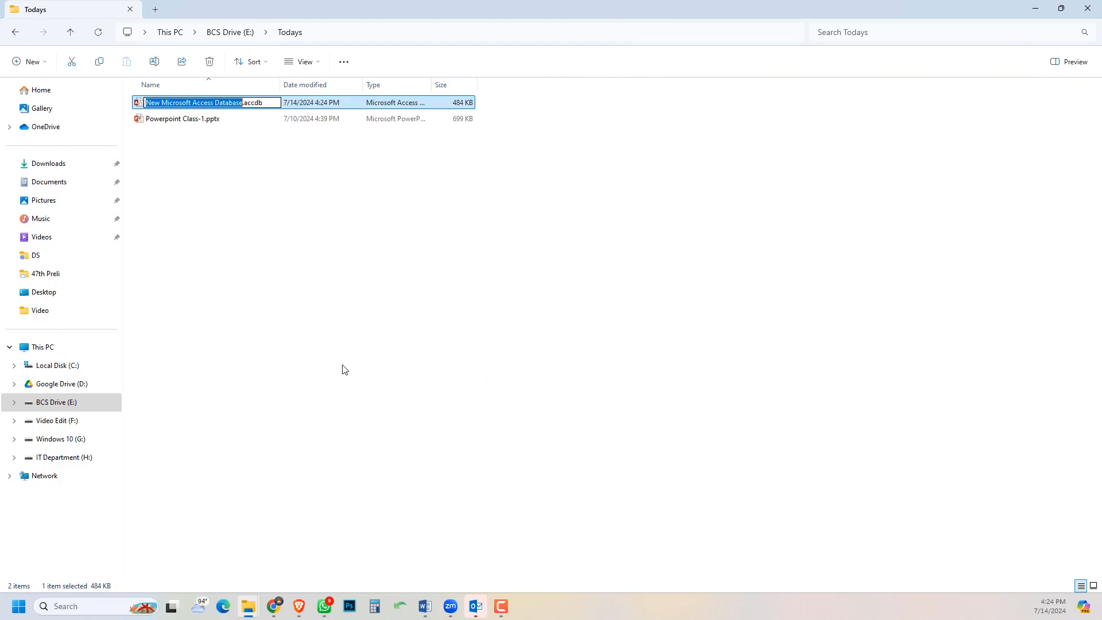
left_click(304, 325)
left_click(220, 102)
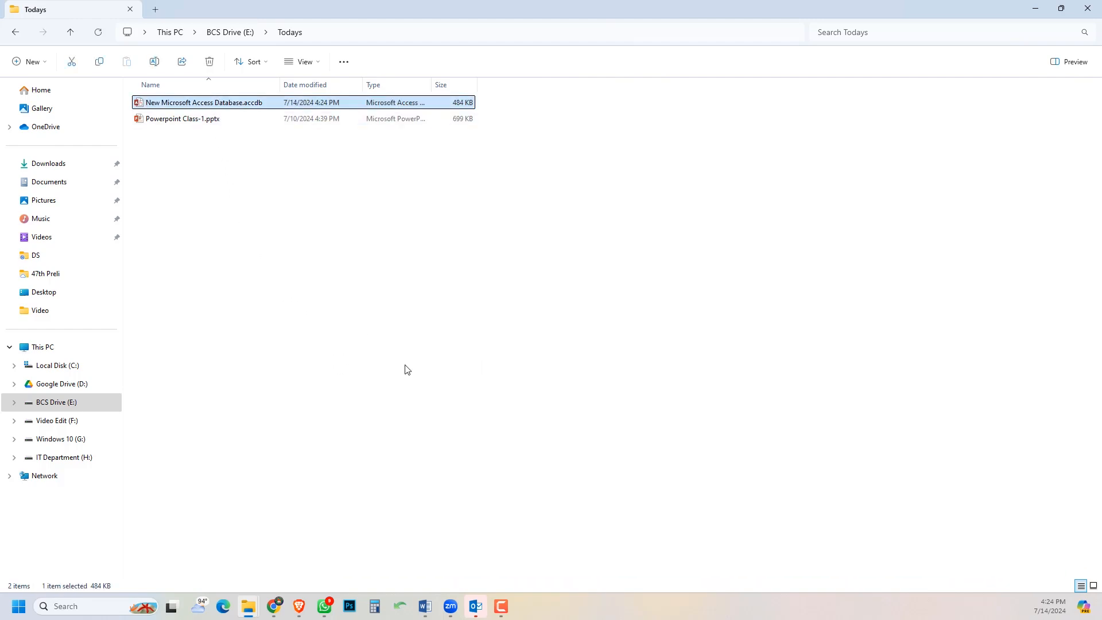
key("Delete")
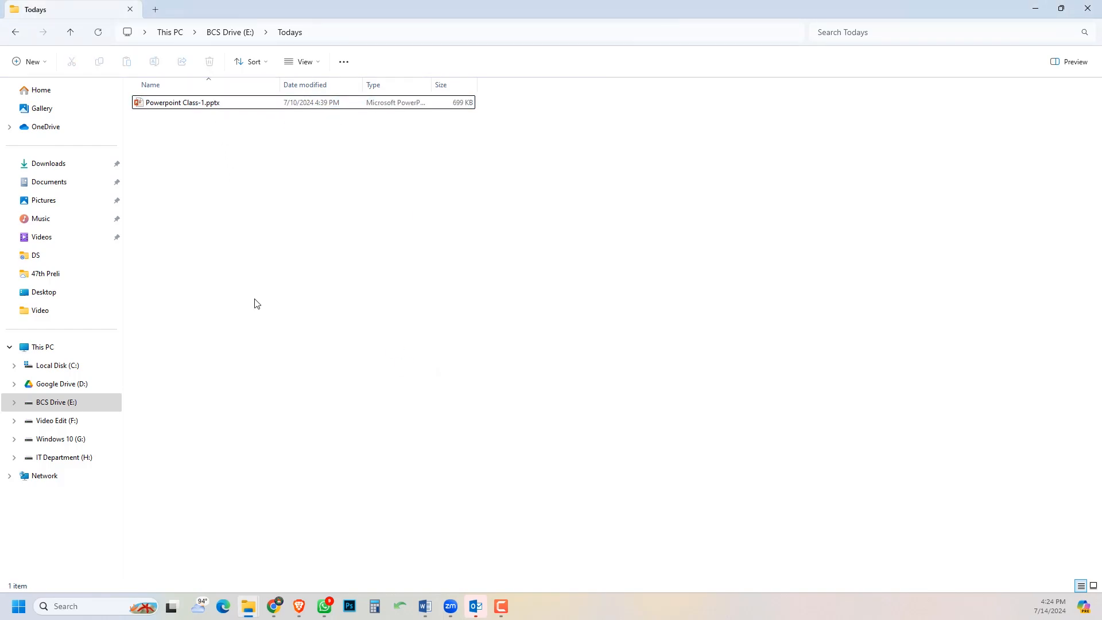
- Create a new Microsoft PowerPoint Presentation file in the Todays folder
right_click(185, 205)
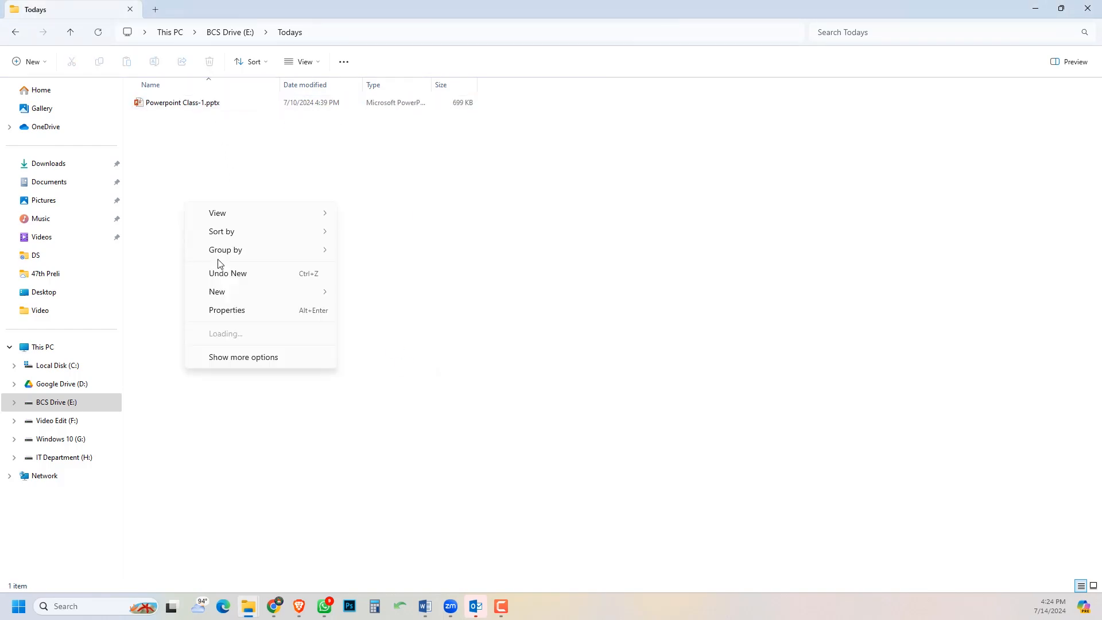
left_click(229, 358)
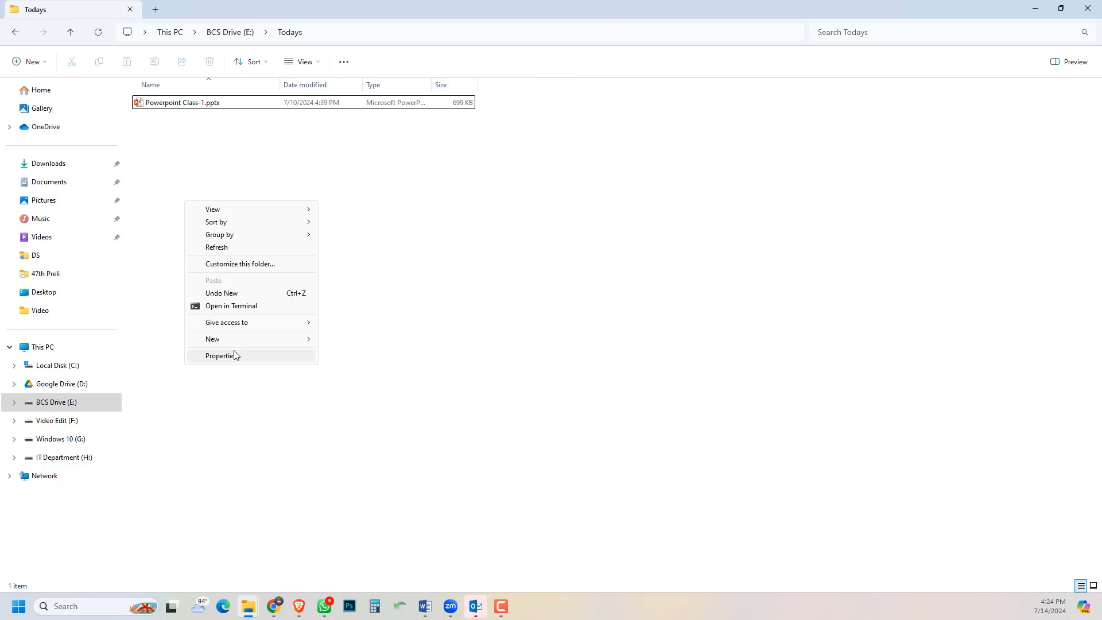
mouse_move(245, 339)
left_click(372, 447)
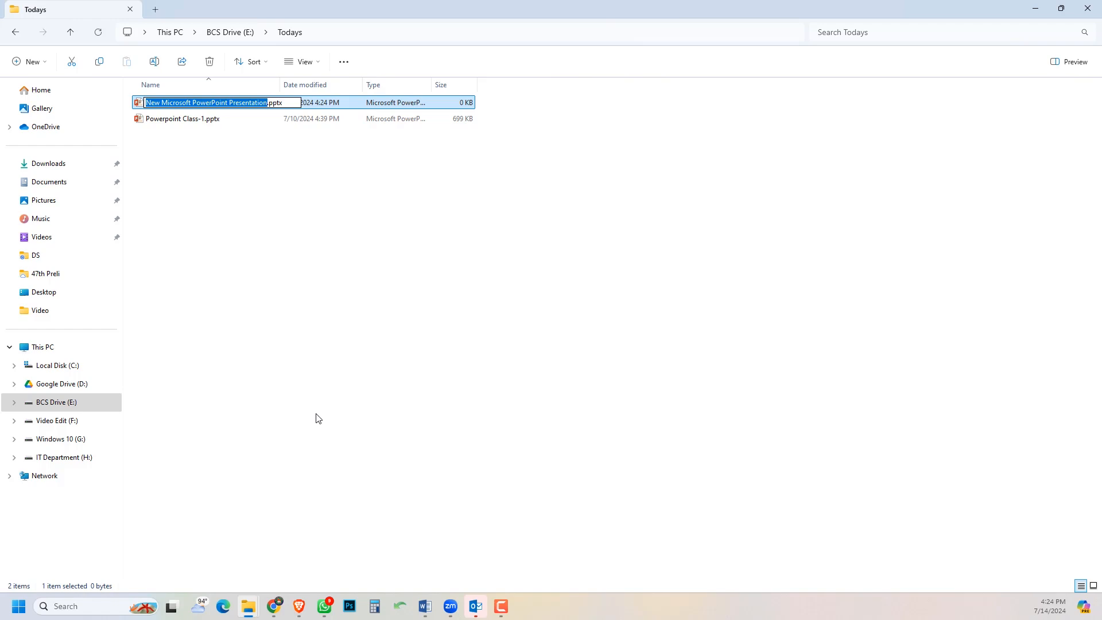
- Name the new presentation file Powerpoint Class-2, keeping the .pptx extension
type("pOWER")
key("BackSpace")
key("BackSpace")
key("BackSpace")
key("BackSpace")
key("BackSpace")
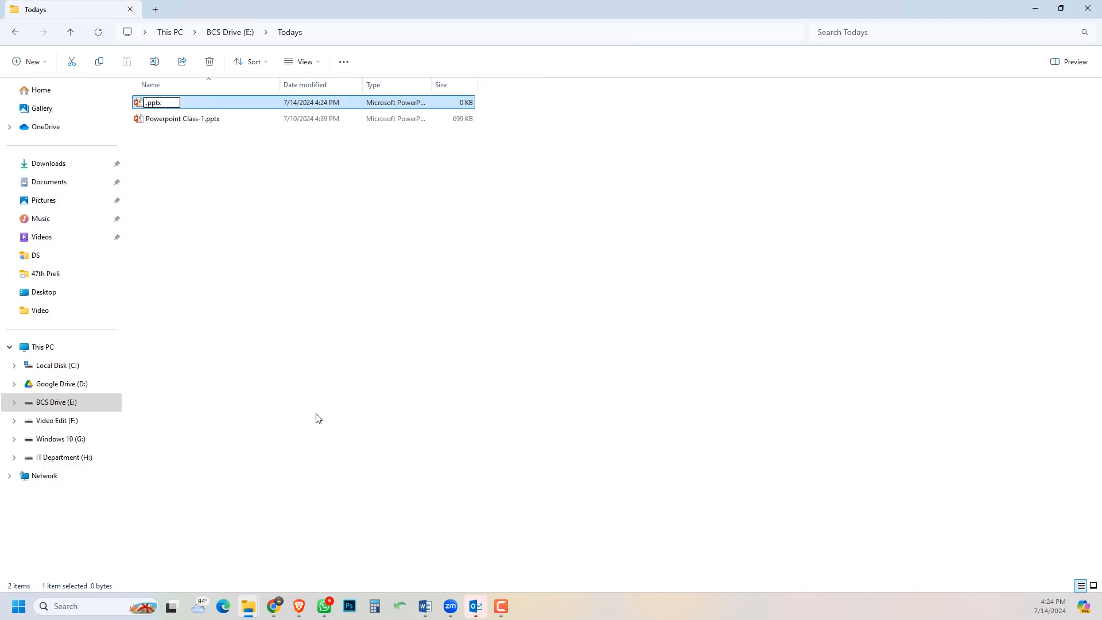
type("pO")
key("BackSpace")
key("BackSpace")
type("Powerpoint Slide")
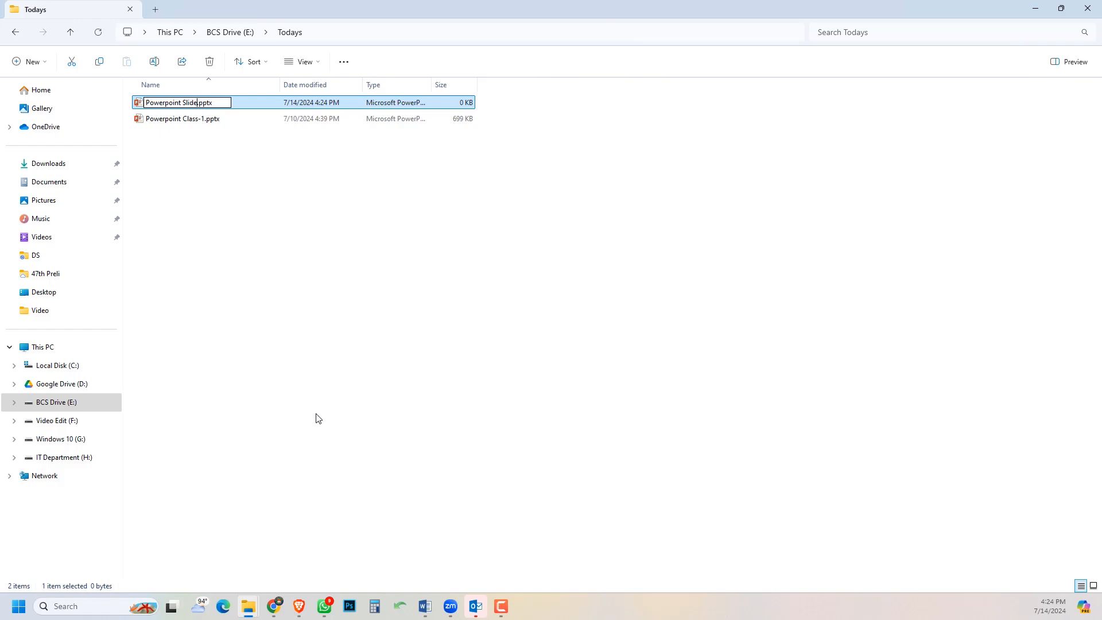
key("BackSpace")
key("BackSpace")
key("BackSpace")
key("BackSpace")
key("BackSpace")
key("BackSpace")
type("Class-1")
key("Escape")
- Open the new presentation in PowerPoint and dismiss the Camtasia add-in welcome and the Office Activation Wizard
key("Return")
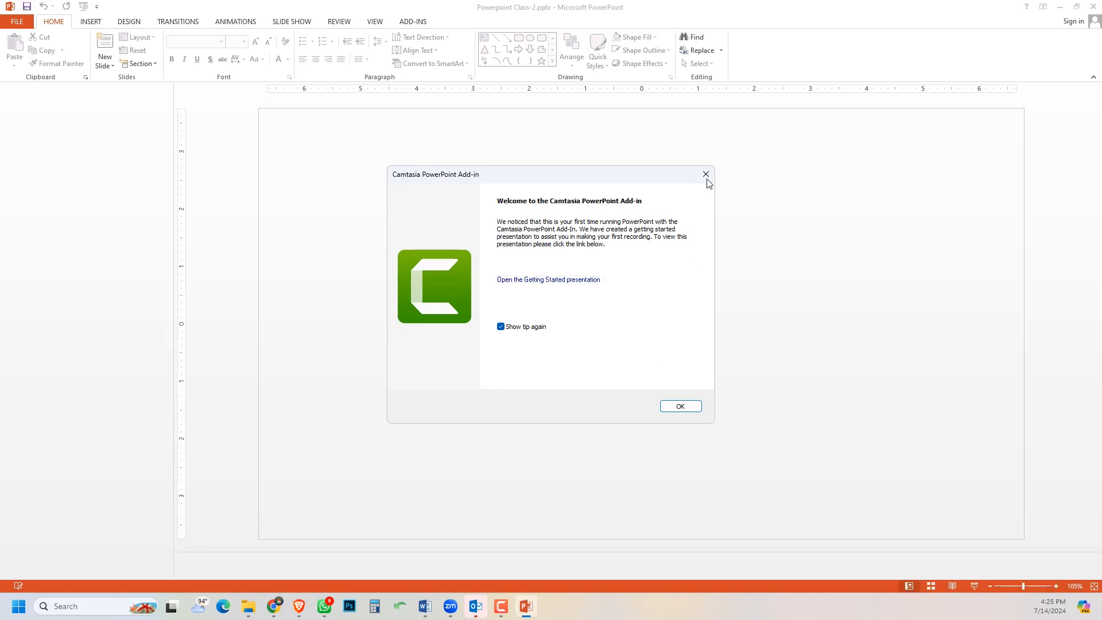
left_click(705, 173)
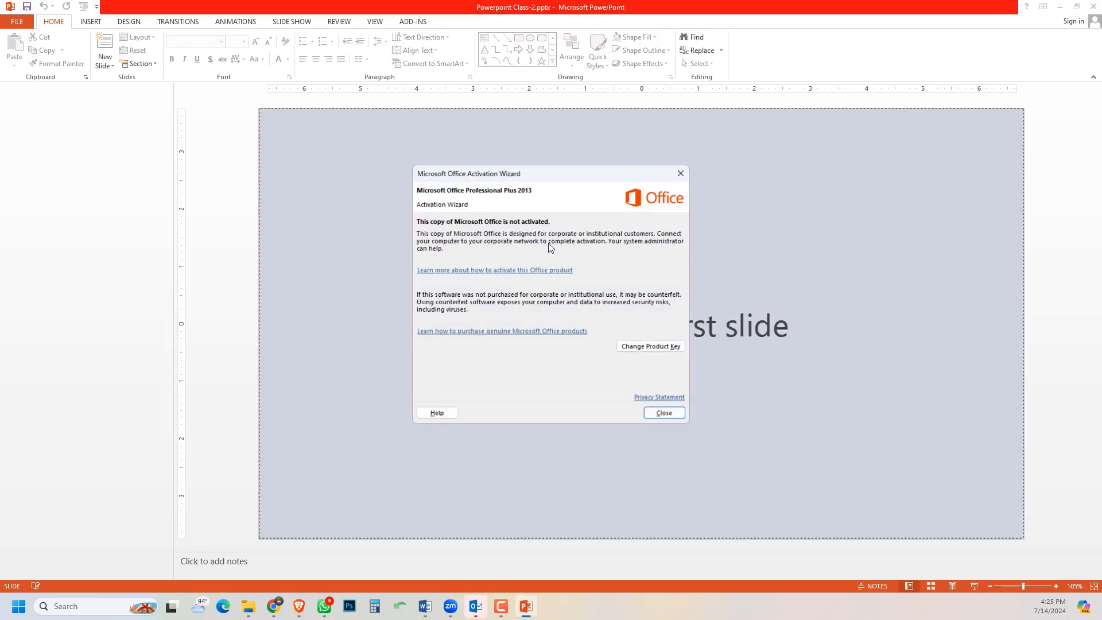
left_click(666, 416)
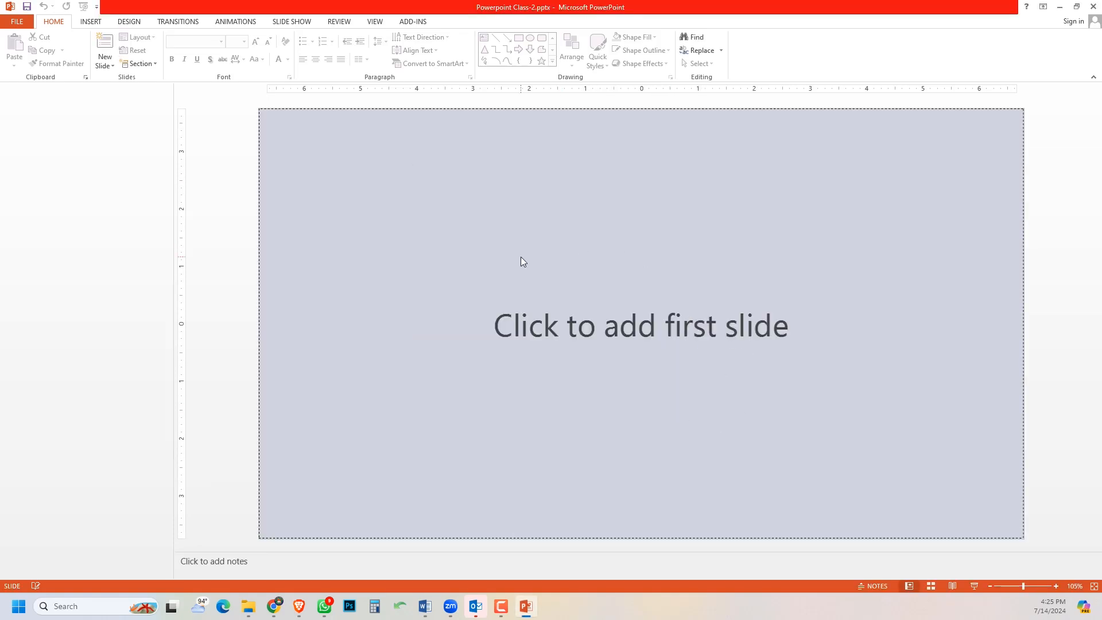
- Add the first slide and enter "Powerpoint Class-2" as its title
left_click(474, 292)
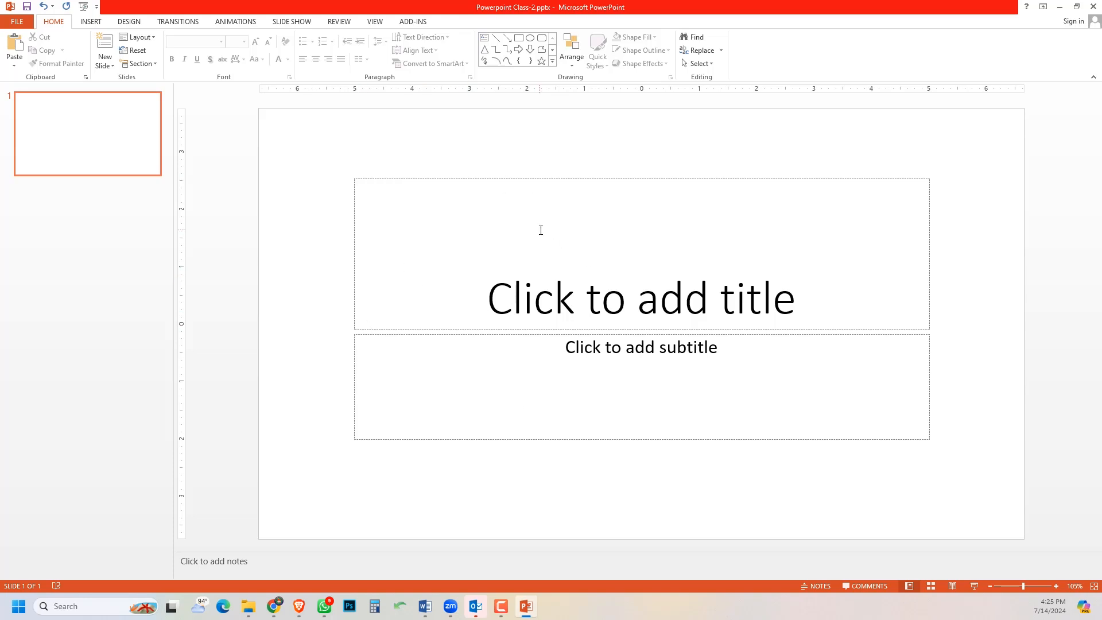
left_click(573, 297)
type("P")
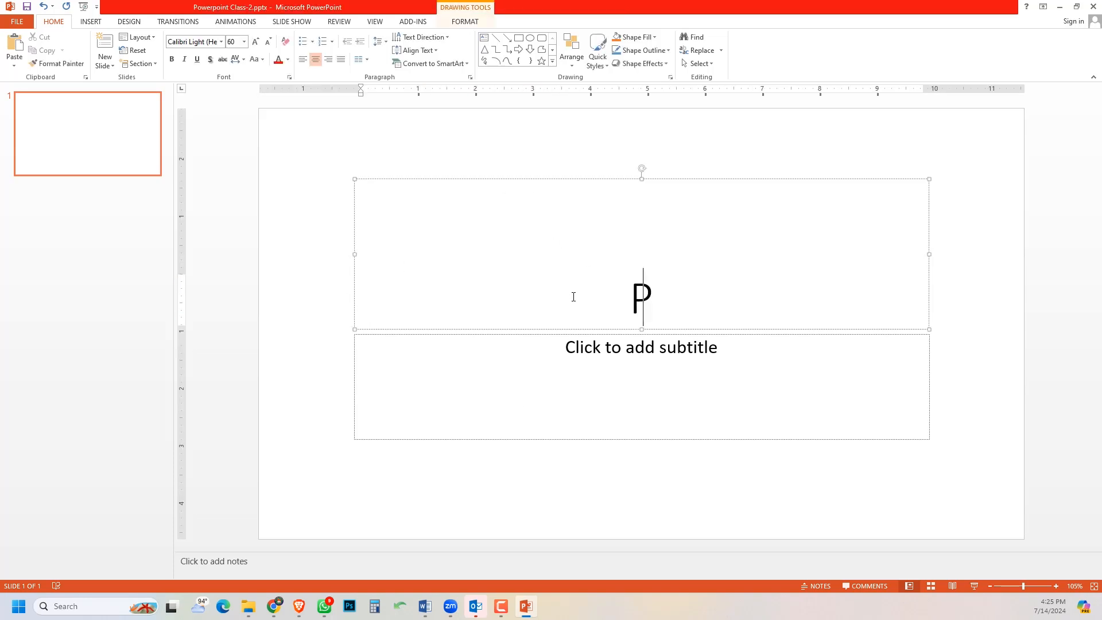
type("owerpoint")
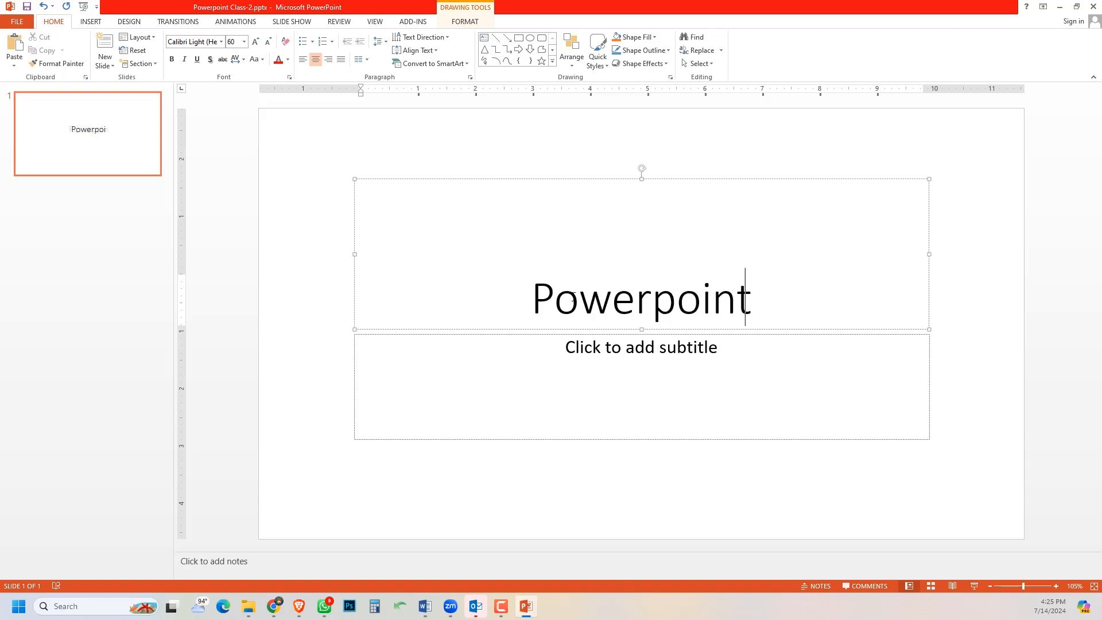
type(" Class-")
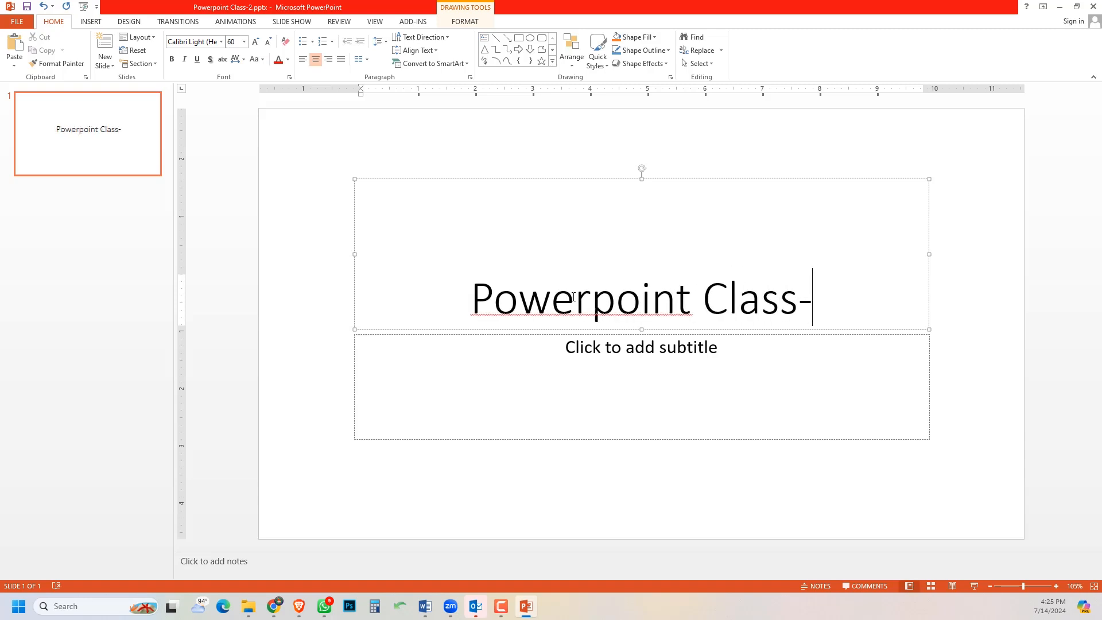
type("21")
key("BackSpace")
- Place the text cursor inside the word "Powerpoint" in the slide title
key("Left")
key("Home")
key("Right")
key("Right")
key("Right")
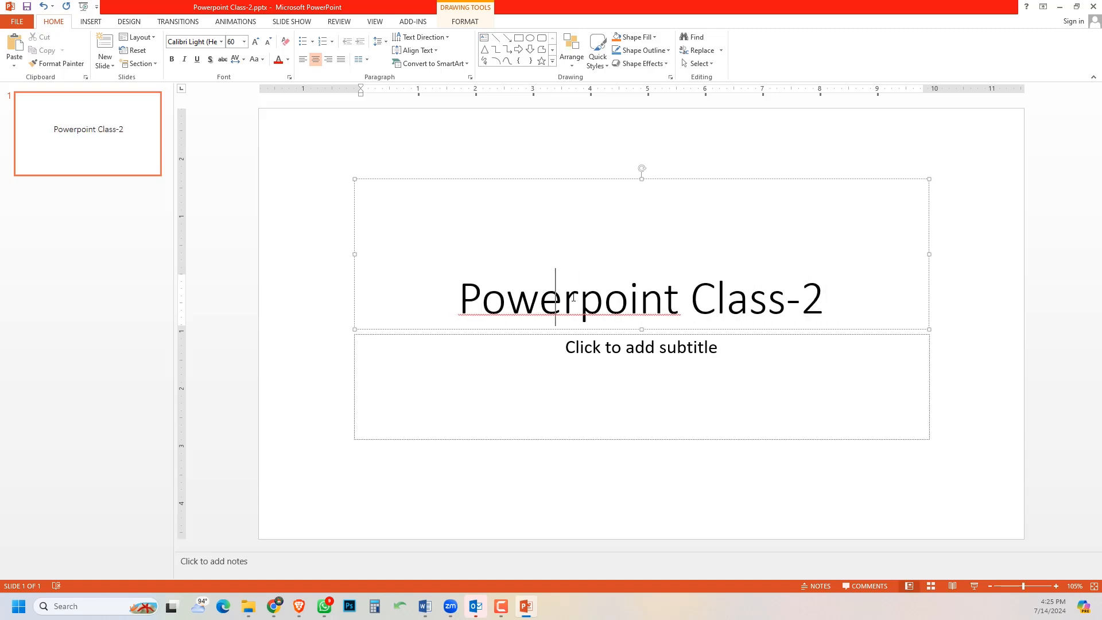